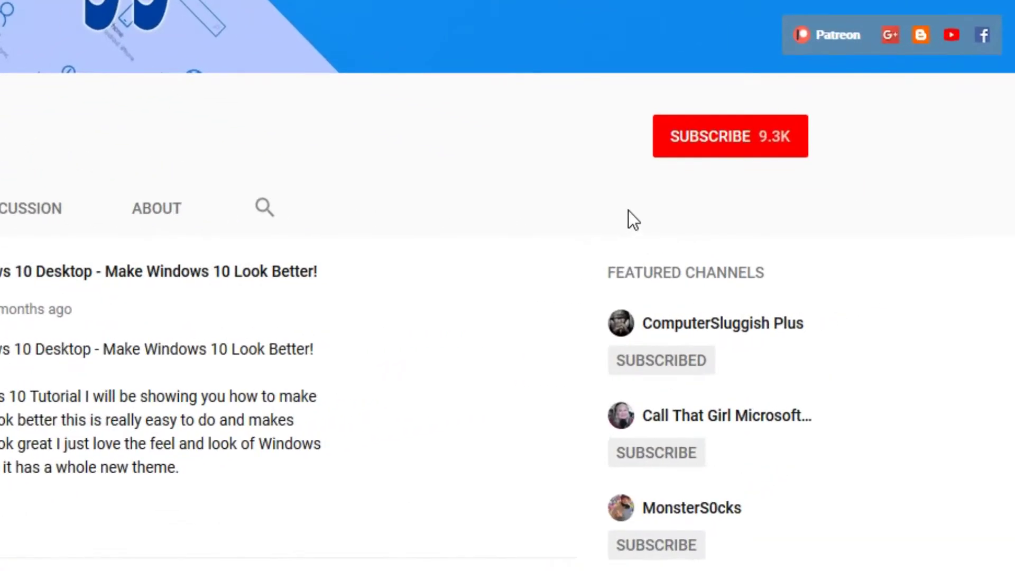
Subscribe to the channel and enable bell notifications for all new videos
{"action": "left_click", "coordinate": [722, 150]}
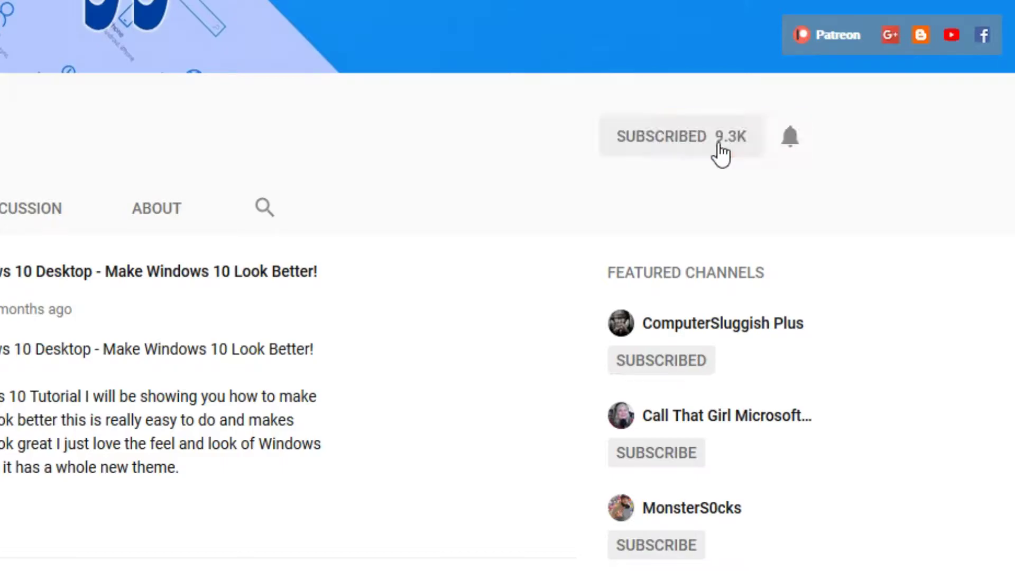
{"action": "left_click", "coordinate": [791, 138]}
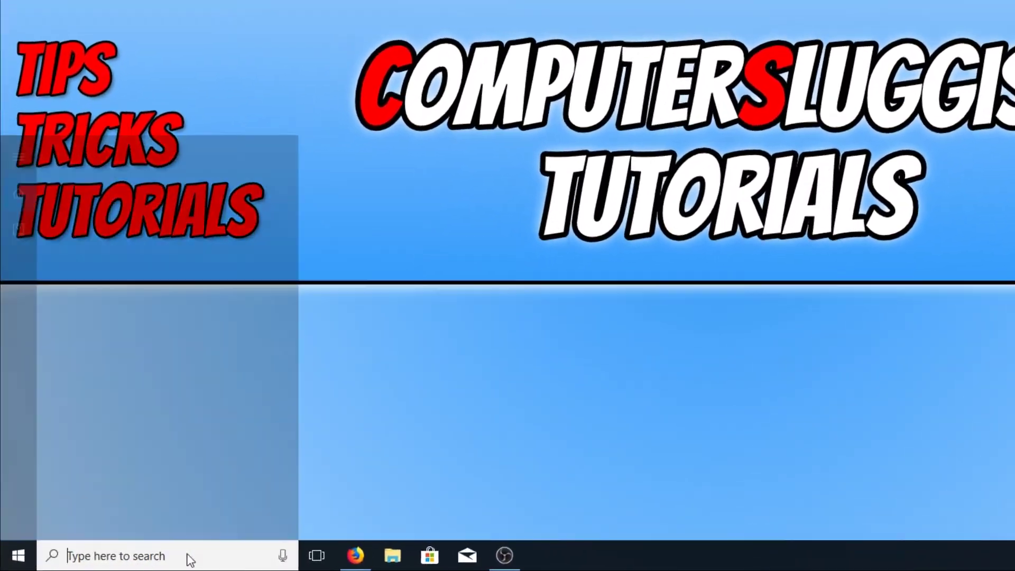
Search for cmd and show Command Prompt's launch options, including Run as administrator
{"action": "left_click", "coordinate": [80, 560]}
{"action": "type", "text": "cmd"}
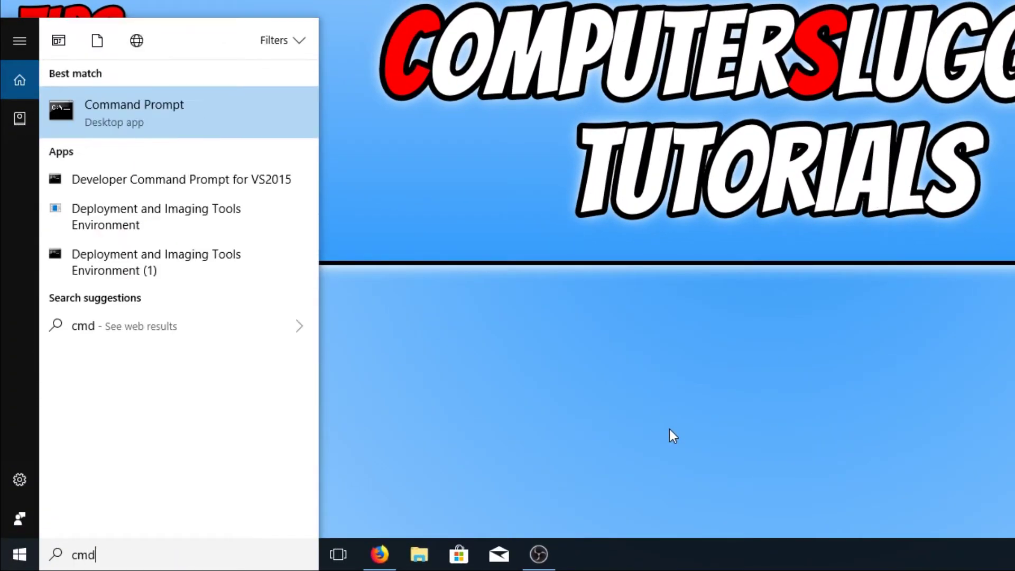
{"action": "right_click", "coordinate": [211, 106]}
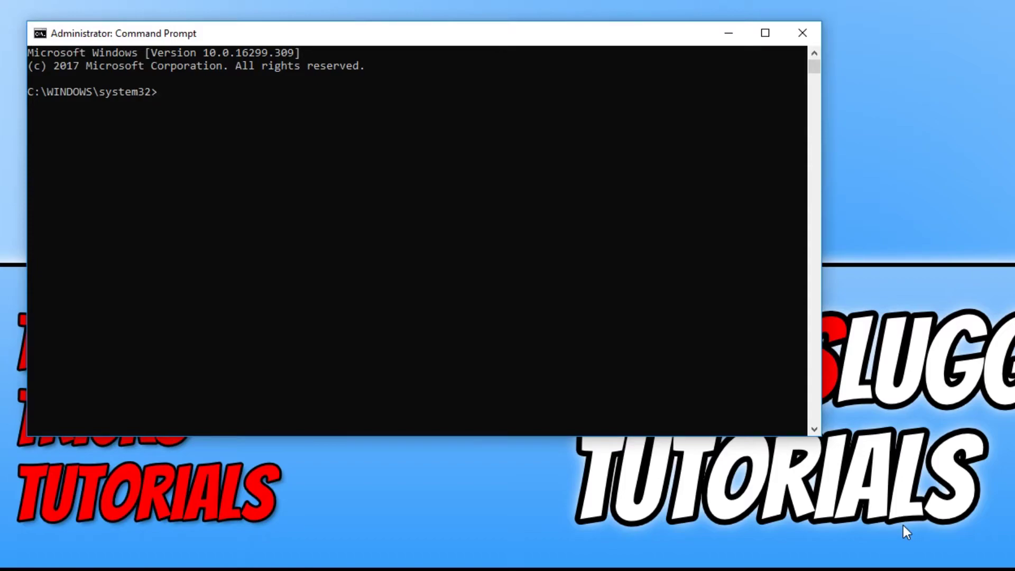
{"action": "type", "text": "ip"}
{"action": "type", "text": "config /"}
{"action": "type", "text": "flushd"}
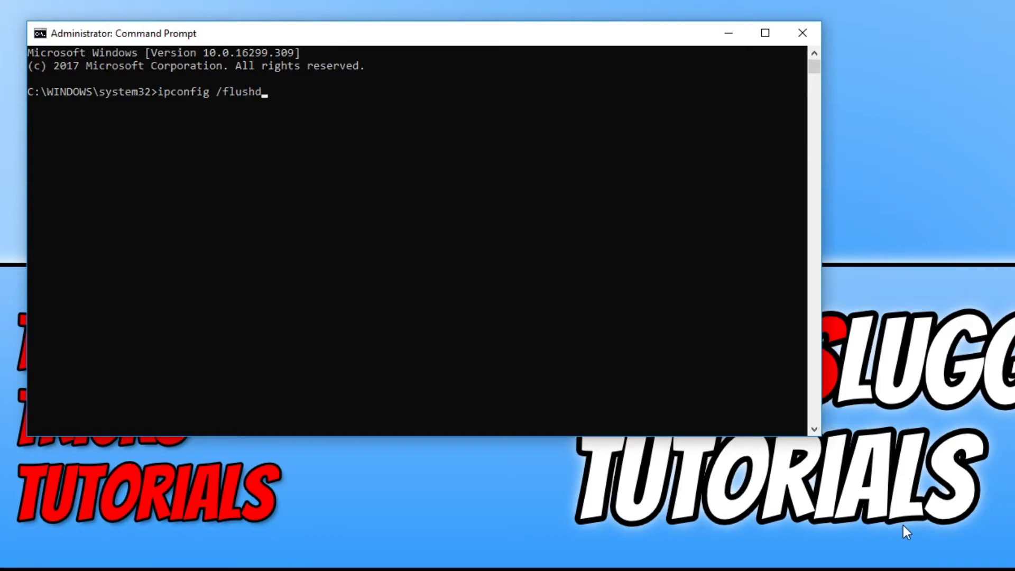
{"action": "type", "text": "ns"}
Run ipconfig /flushdns, then move focus off the prompt window
{"action": "key", "text": "Return"}
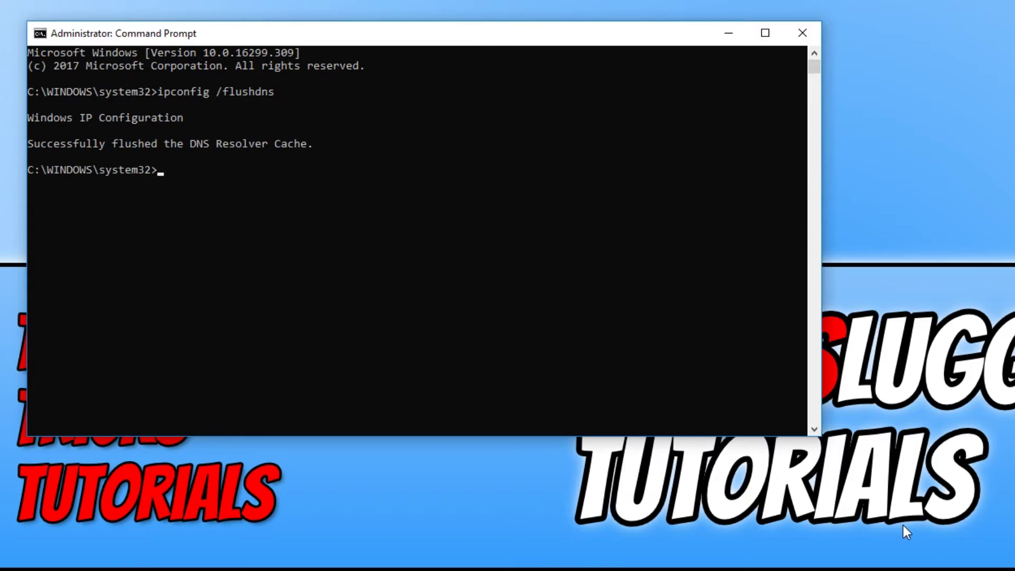
{"action": "left_click", "coordinate": [904, 525]}
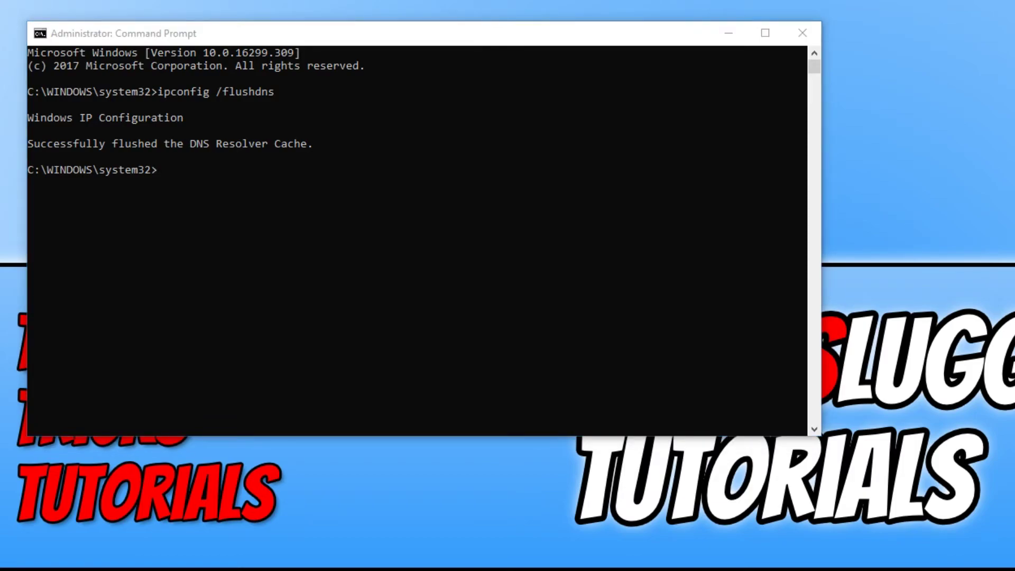